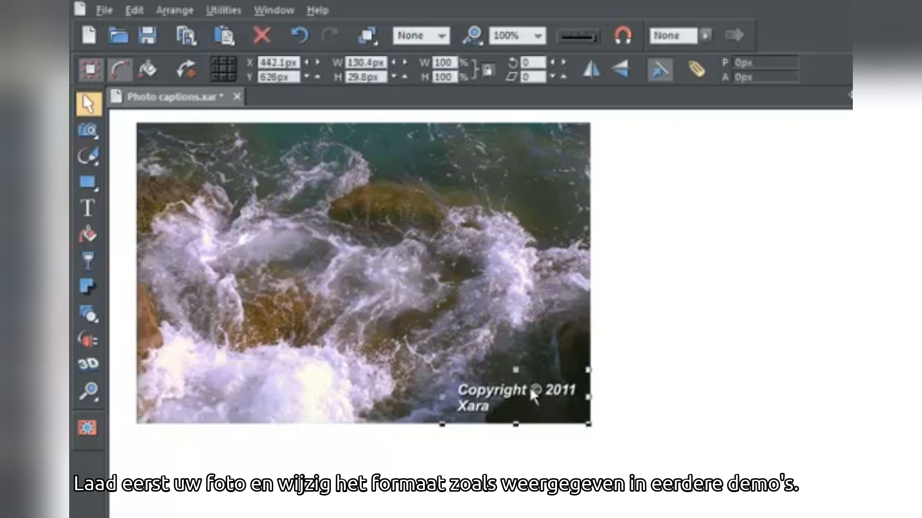
Step: Delete the old copyright caption from the photo and create the text "Copyright Xara" below the photo
click(267, 33)
click(89, 210)
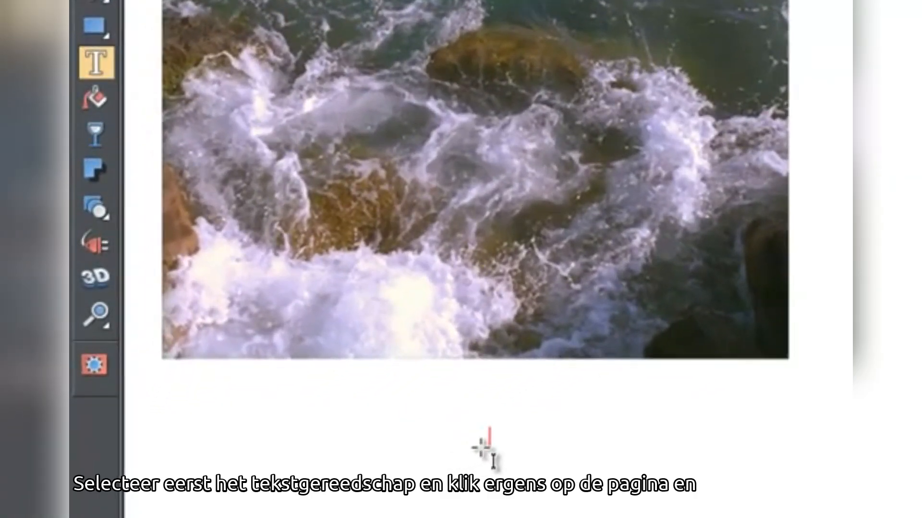
click(457, 457)
text(Copyright)
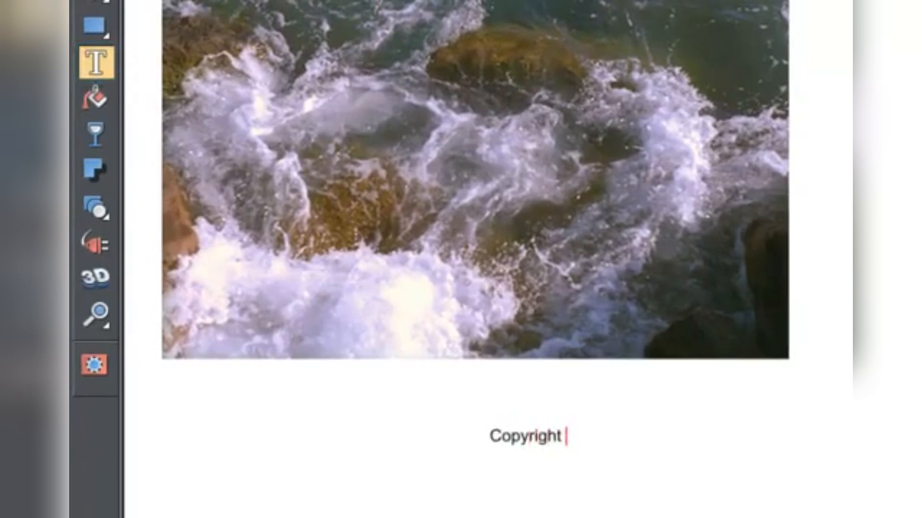
text( Xara)
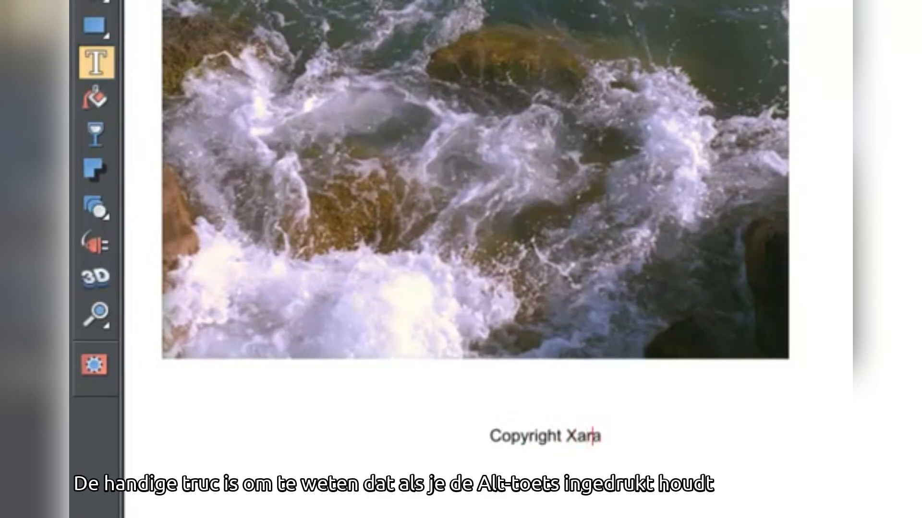
Step: Insert a © symbol before "Xara" in the caption
key(Left)
key(Left)
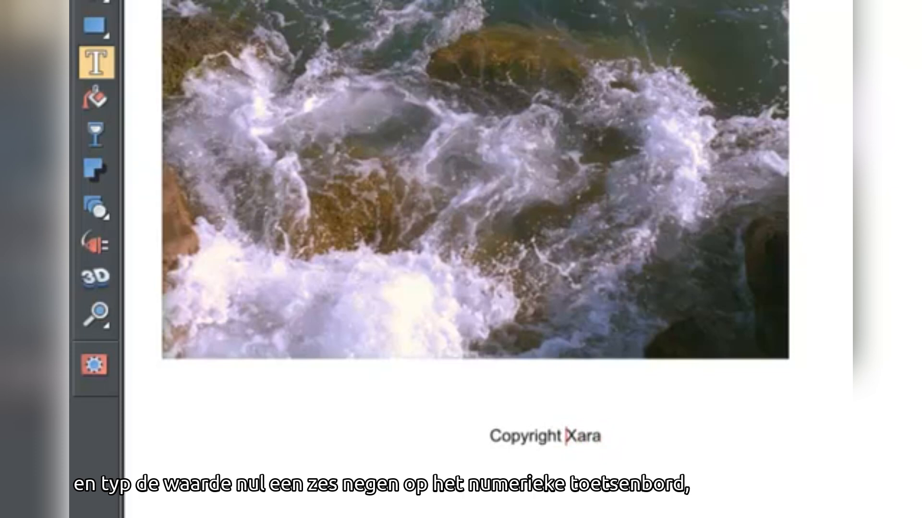
text(©)
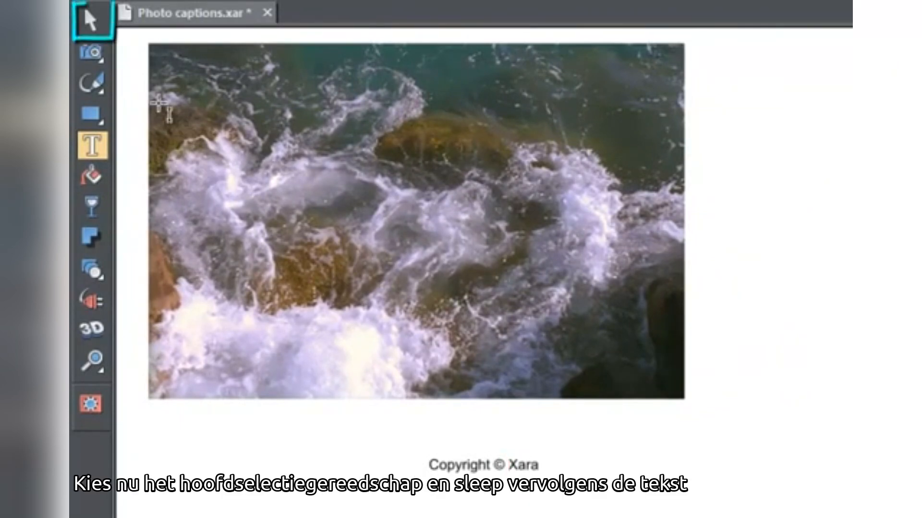
Step: Try the caption in white over the photo's lower-right and lower-left corners
click(91, 20)
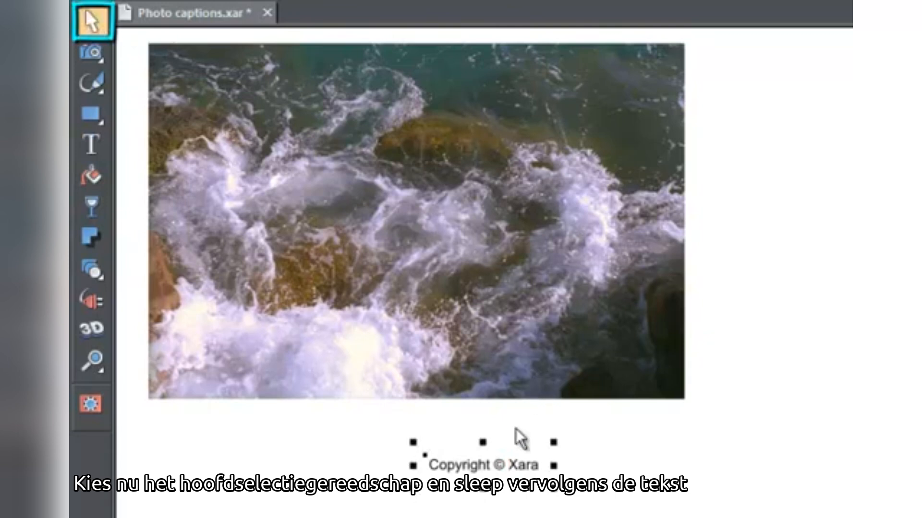
drag(510, 463, 638, 380)
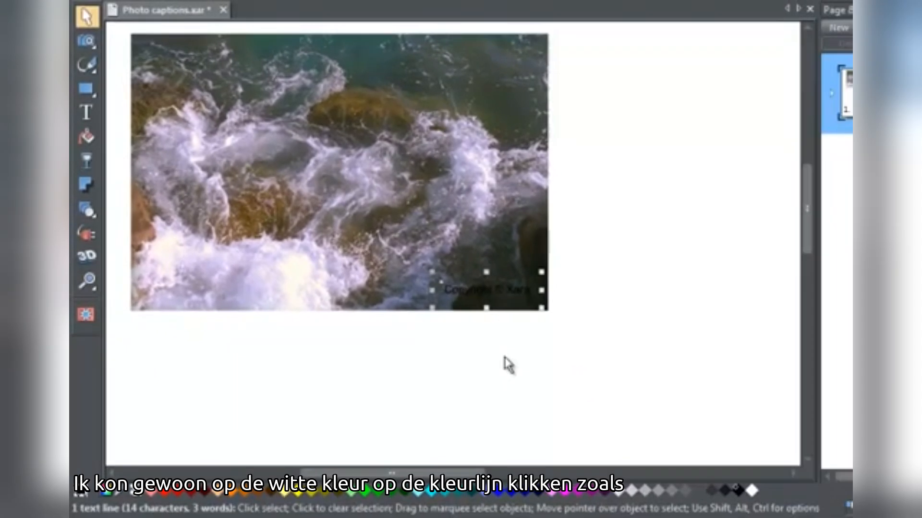
click(752, 490)
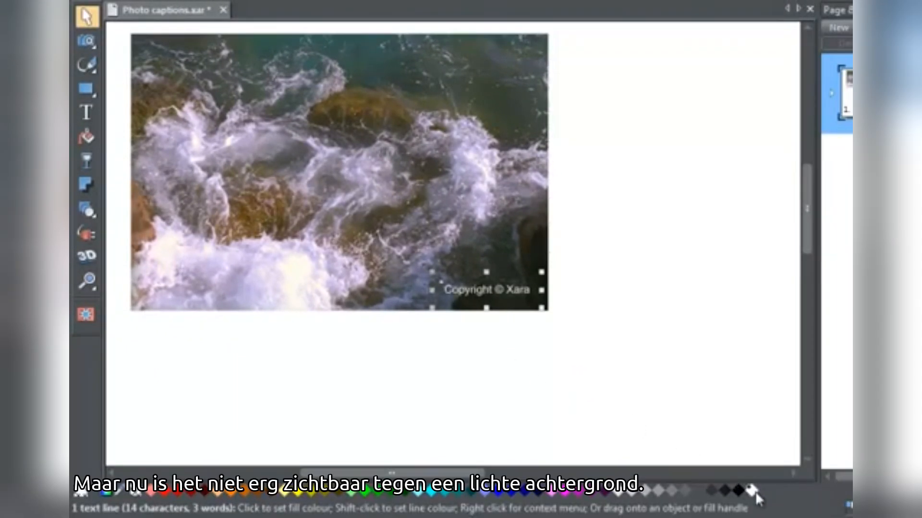
drag(510, 299, 208, 298)
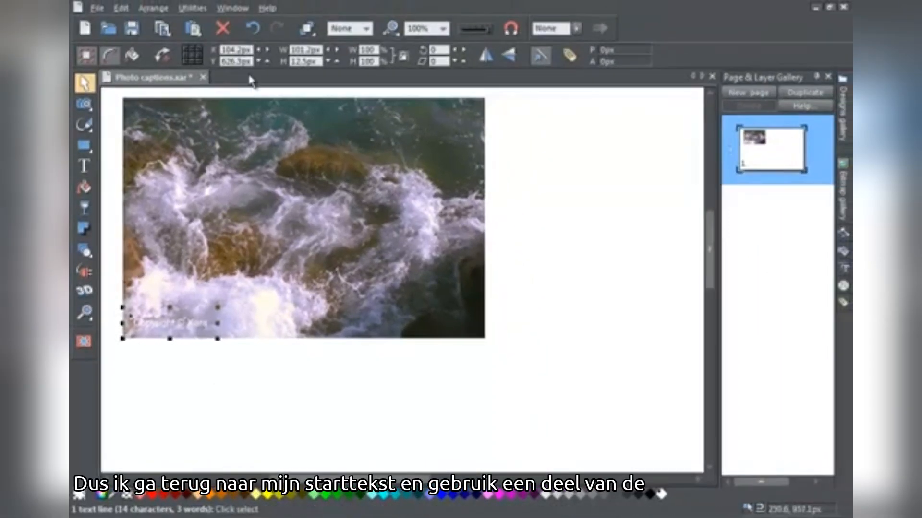
Step: Undo the caption's moves and white colouring to return it to its place below the photo
click(252, 28)
click(252, 28)
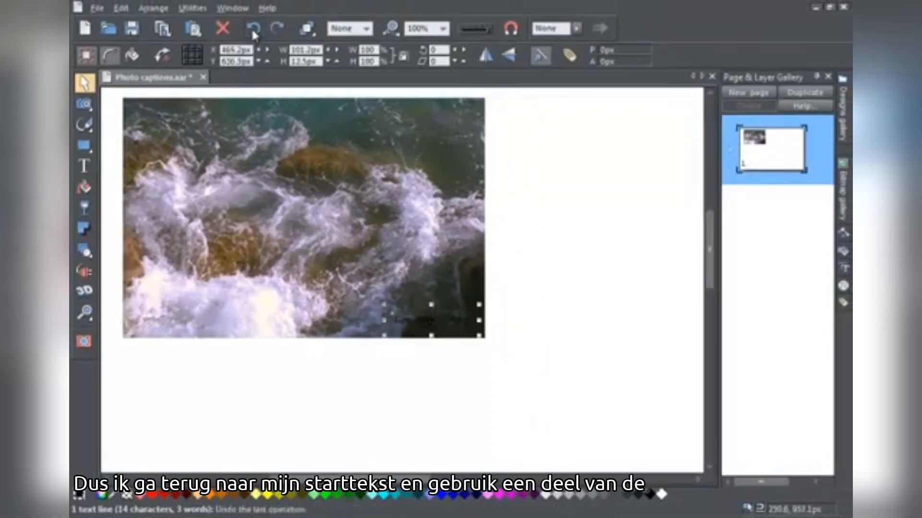
click(252, 27)
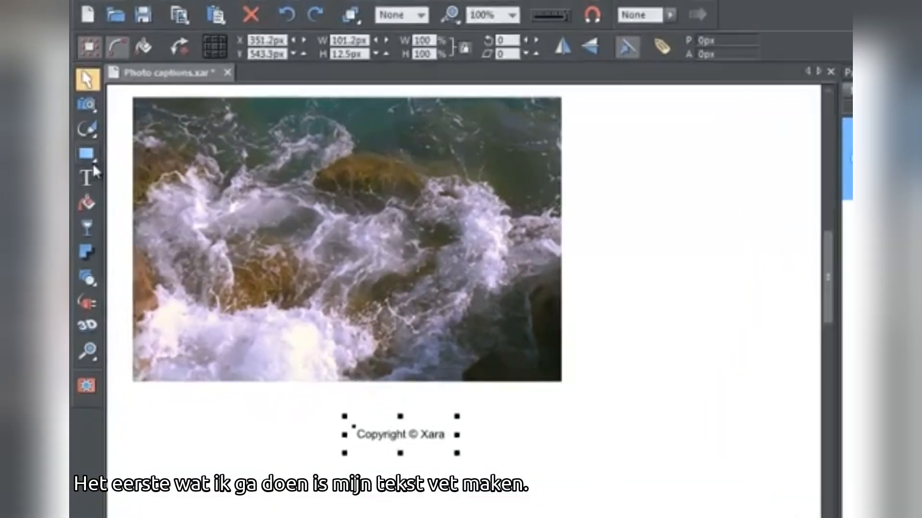
Step: Try adding the bold words "new text" after "Xara" in the caption and remove them again
click(84, 166)
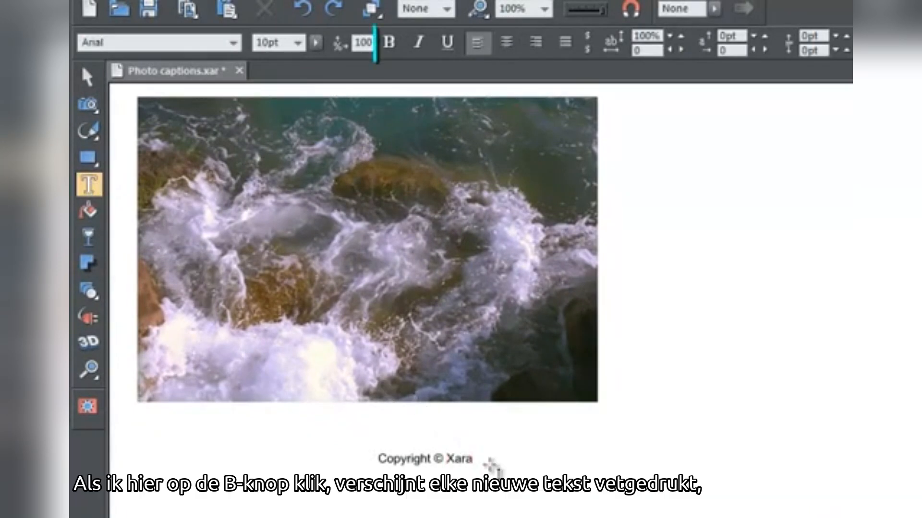
click(390, 44)
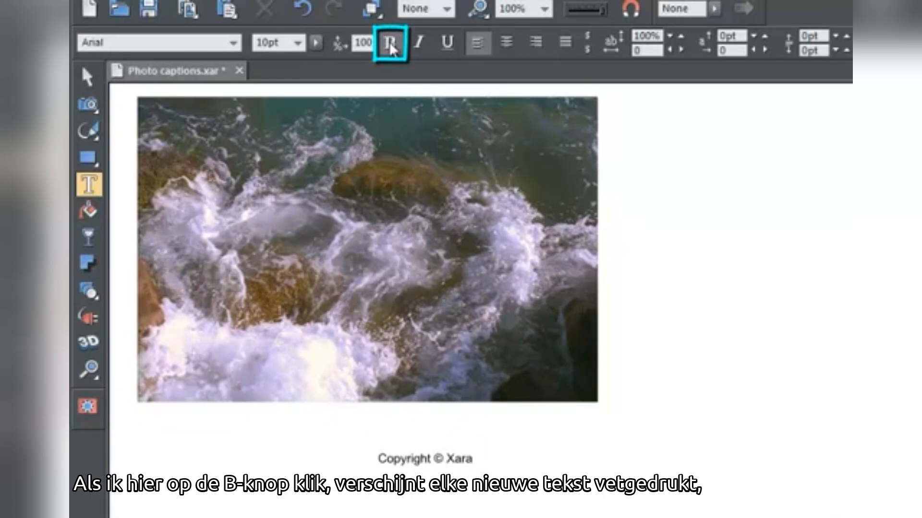
text(new text)
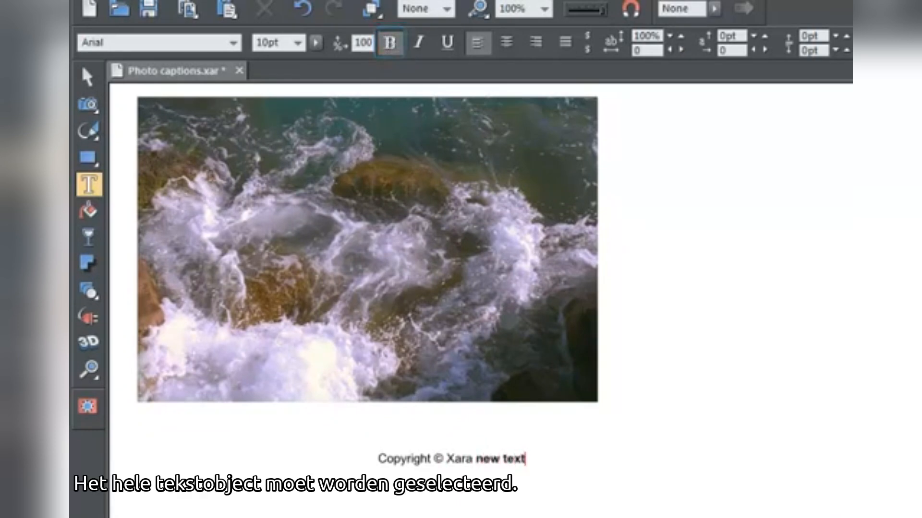
key(BackSpace)
key(BackSpace)
key(BackSpace)
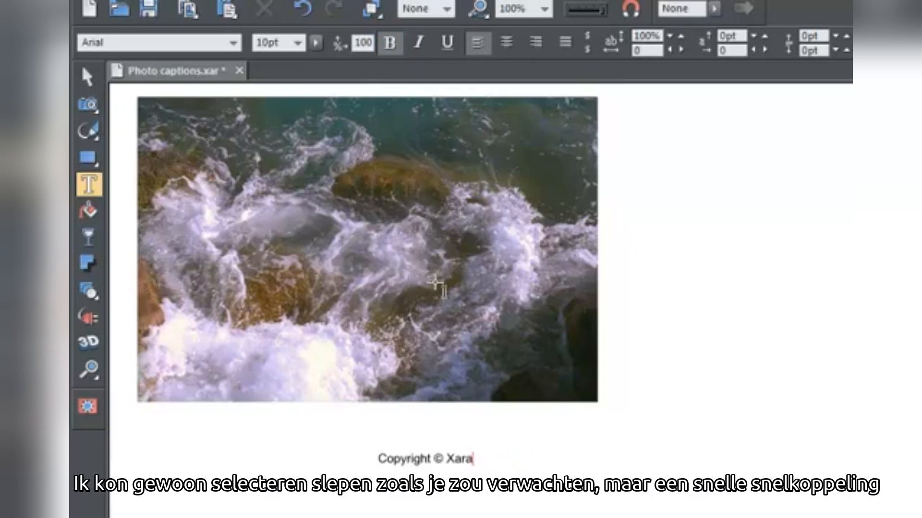
Step: Make the whole "Copyright © Xara" caption bold and italic at 12pt
drag(378, 457, 474, 460)
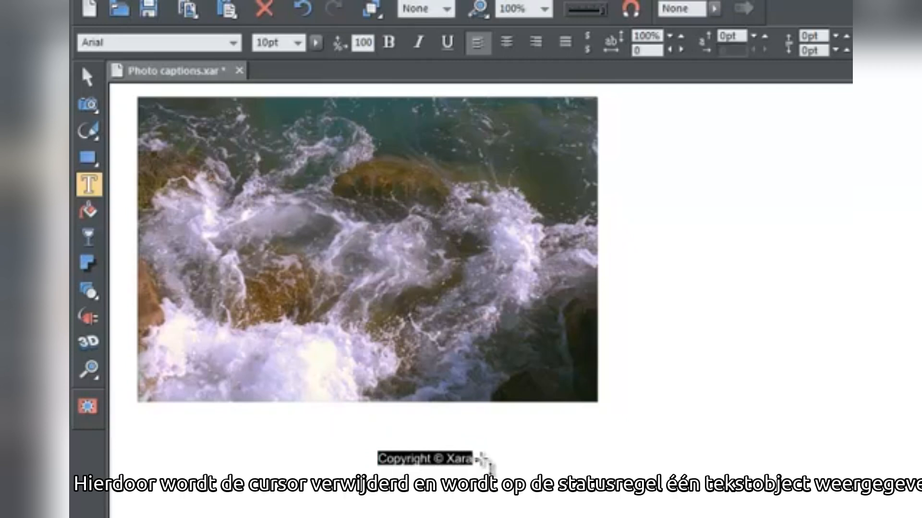
key(Escape)
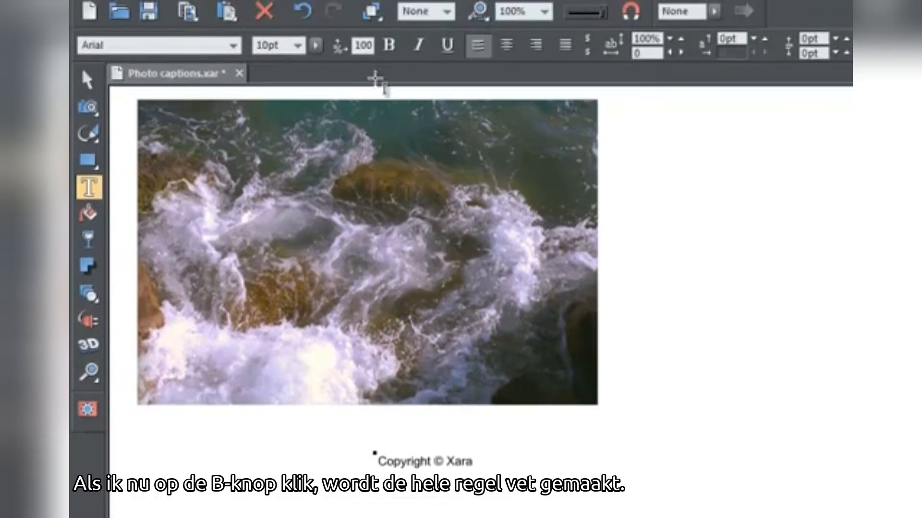
click(390, 46)
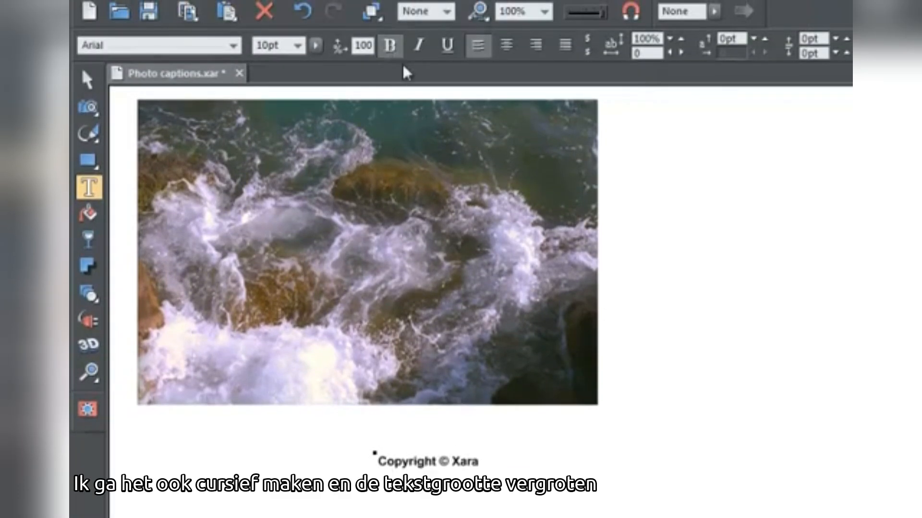
click(419, 46)
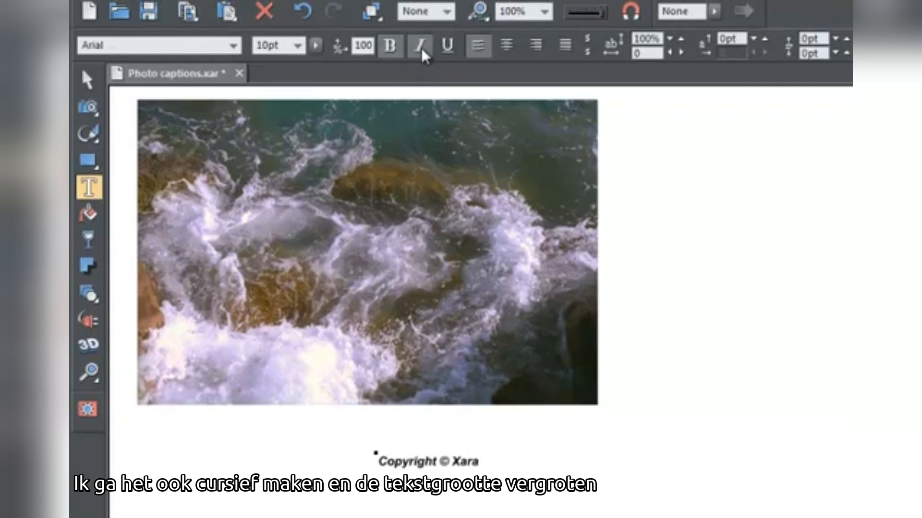
click(297, 46)
click(281, 109)
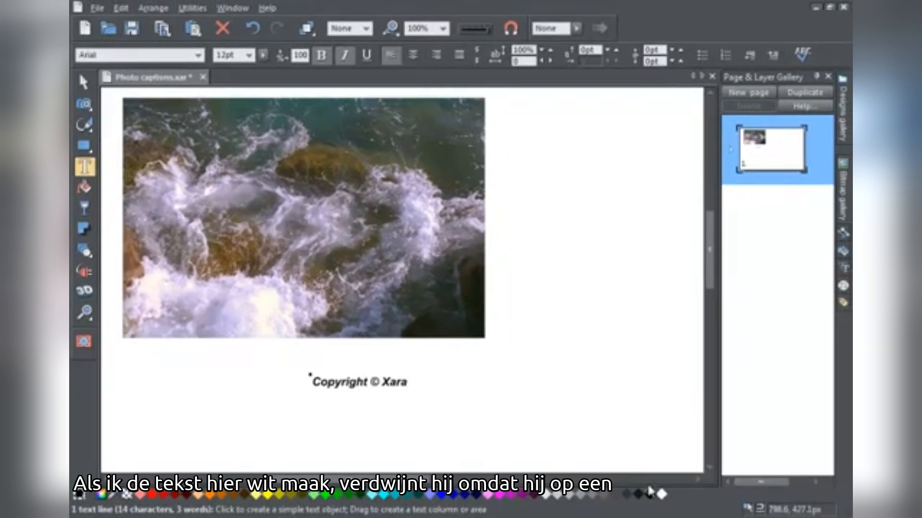
Step: Try the caption in white against the page and recolour it red
click(661, 495)
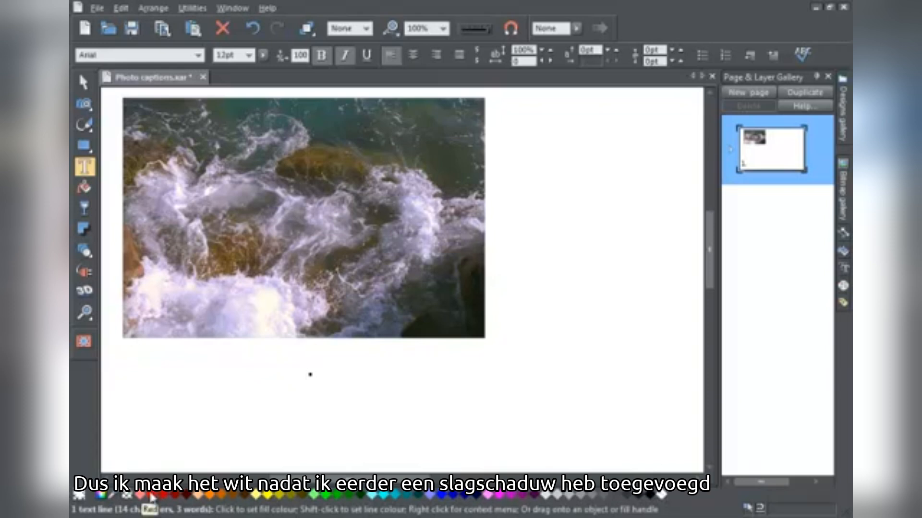
click(151, 498)
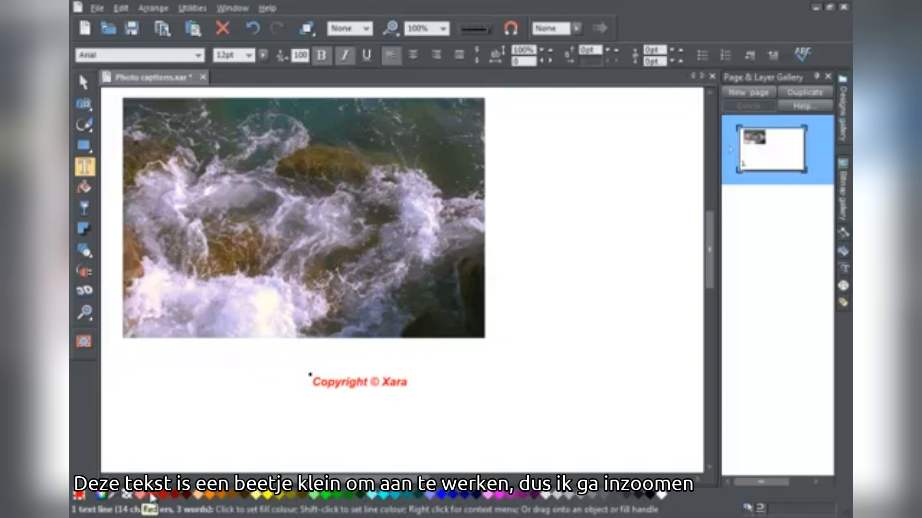
Step: Add a wall shadow to the caption, offset about 3.6 px and -5 px, with 0% transparency and 4 px blur
click(85, 313)
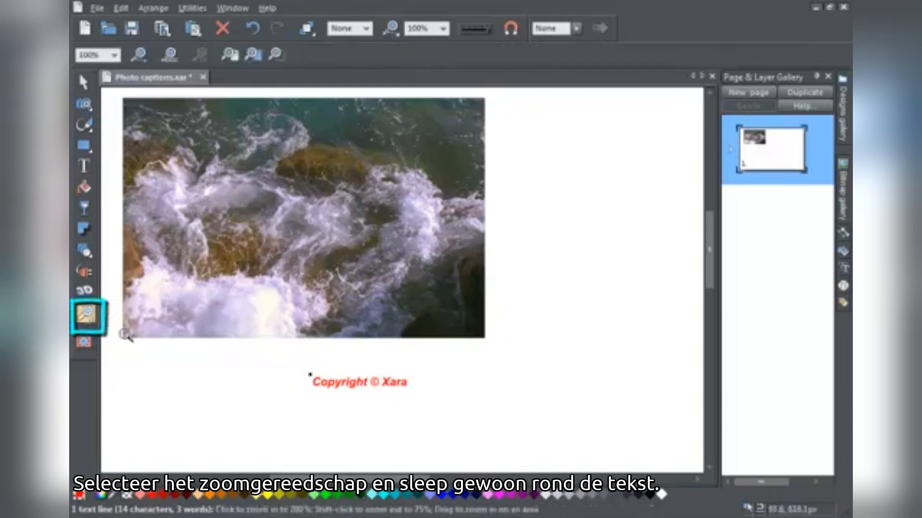
drag(292, 361, 429, 410)
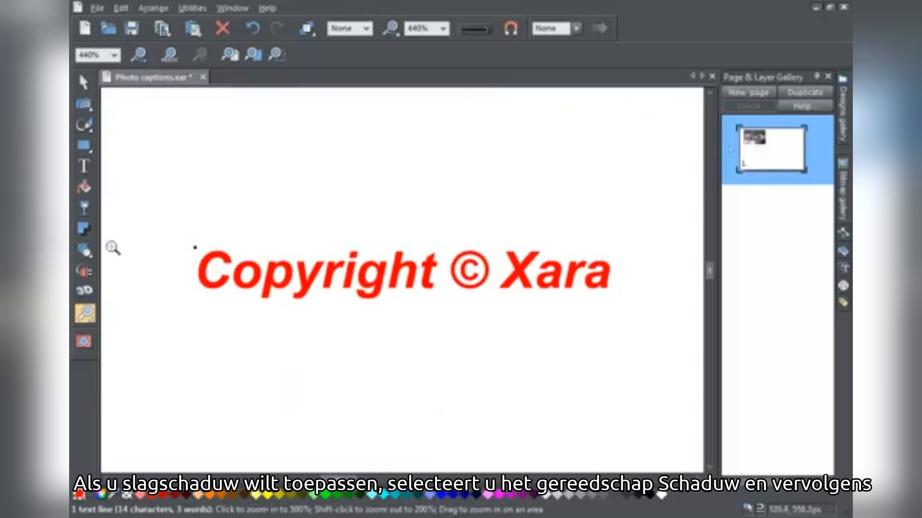
click(88, 235)
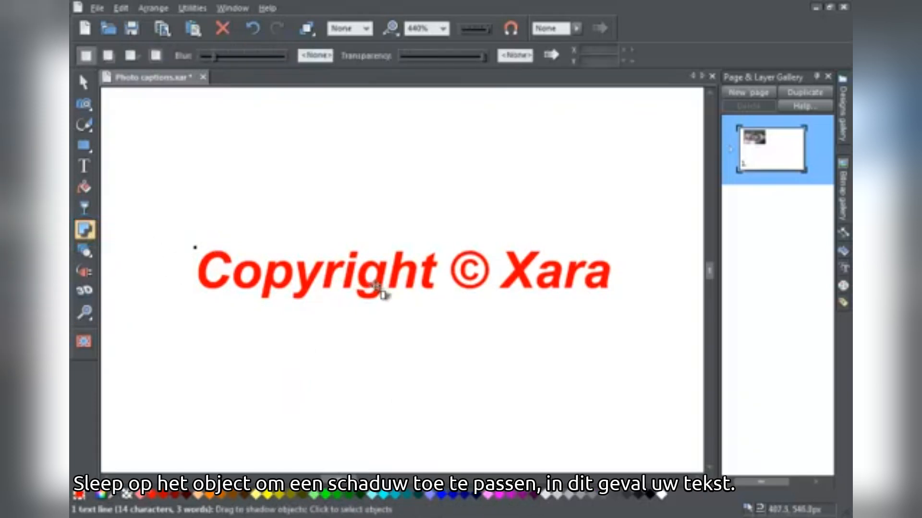
drag(376, 286, 379, 289)
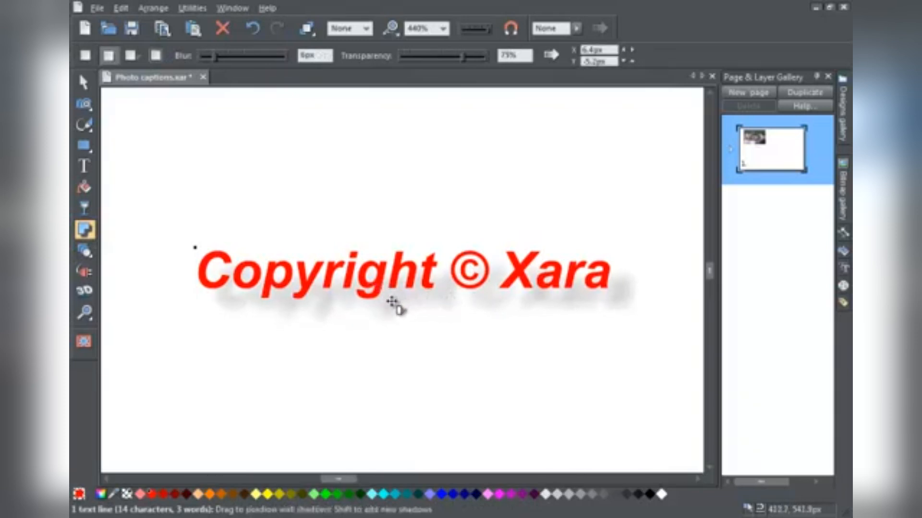
mouse_move(392, 301)
mouse_down()
mouse_move(388, 311)
mouse_move(383, 299)
mouse_up()
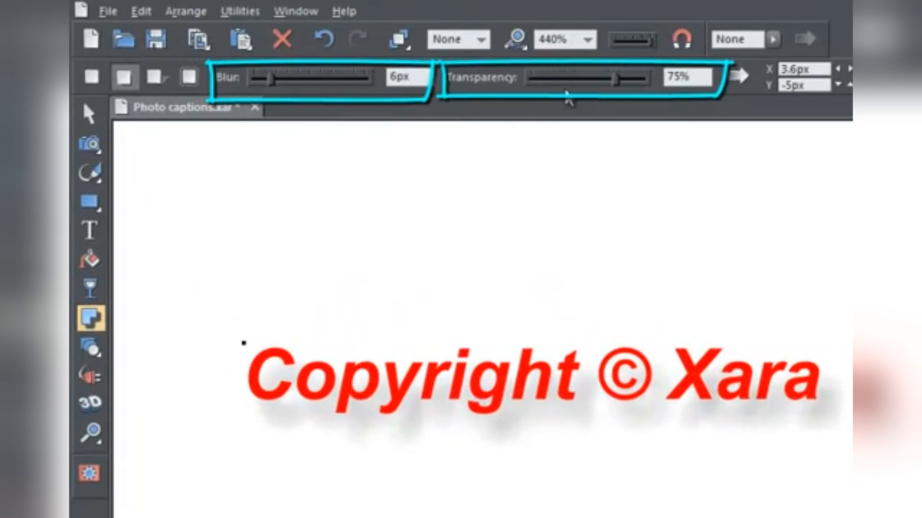
drag(616, 89, 531, 86)
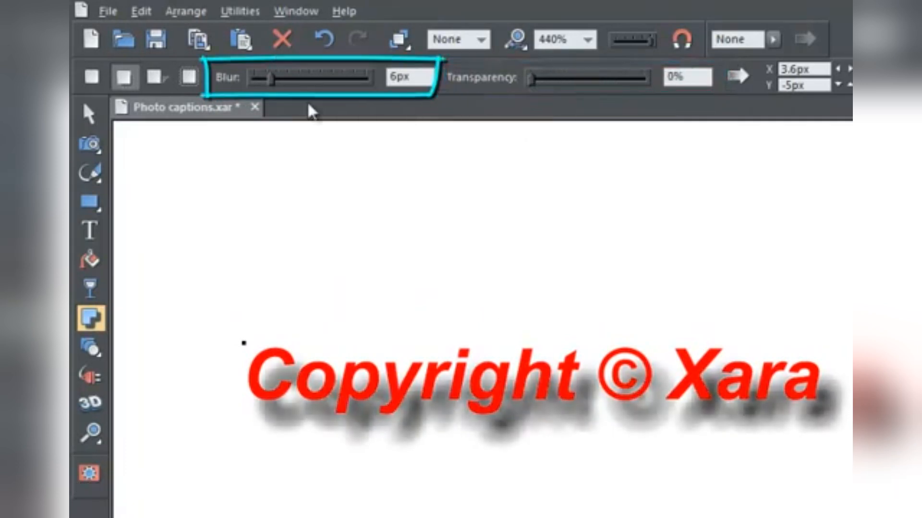
mouse_move(271, 82)
mouse_down()
mouse_move(281, 77)
mouse_move(267, 84)
mouse_up()
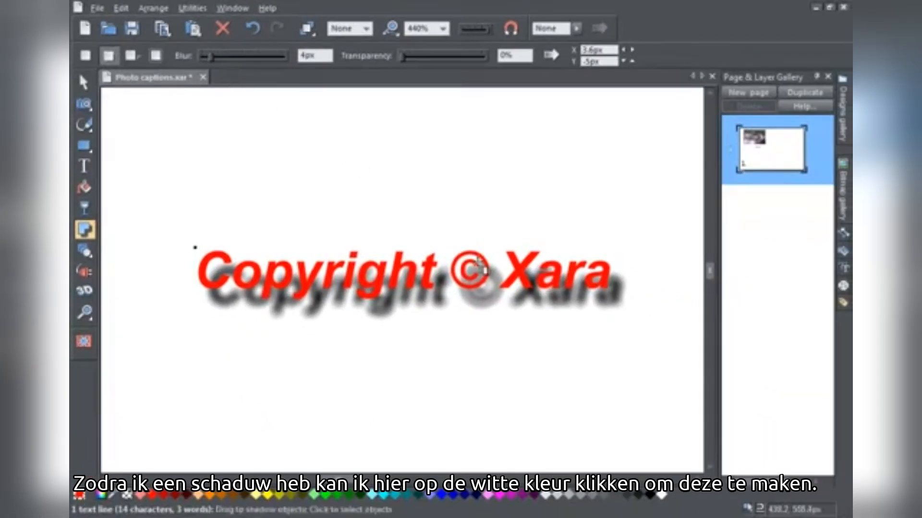
Step: Colour the caption white and tuck its shadow closer beneath the letters, at an offset of about 1.1 px and -1.6 px
click(661, 494)
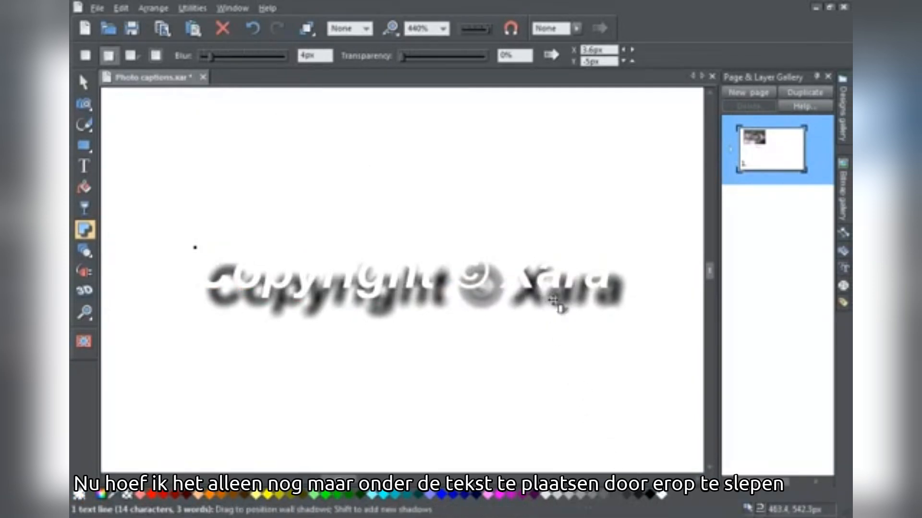
drag(557, 300, 549, 290)
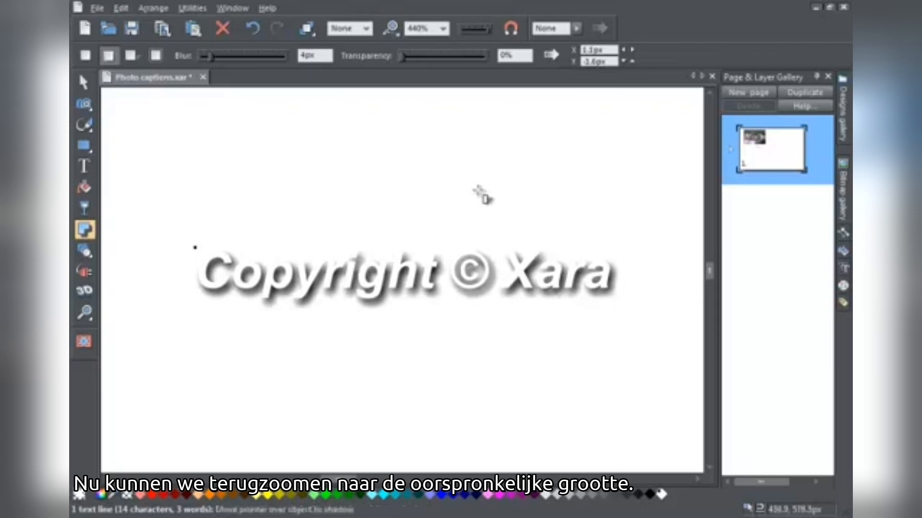
Step: Move the shadowed caption onto the photo's upper-left corner at 100% zoom
click(391, 30)
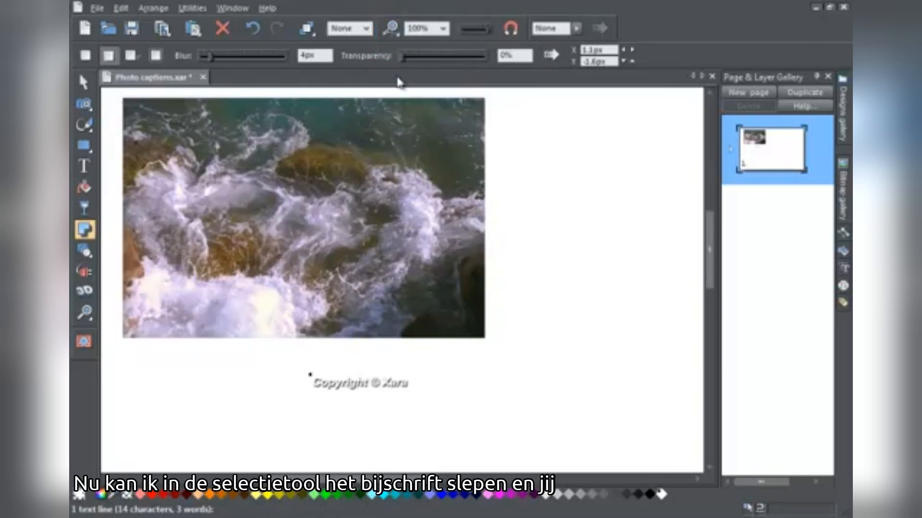
click(83, 82)
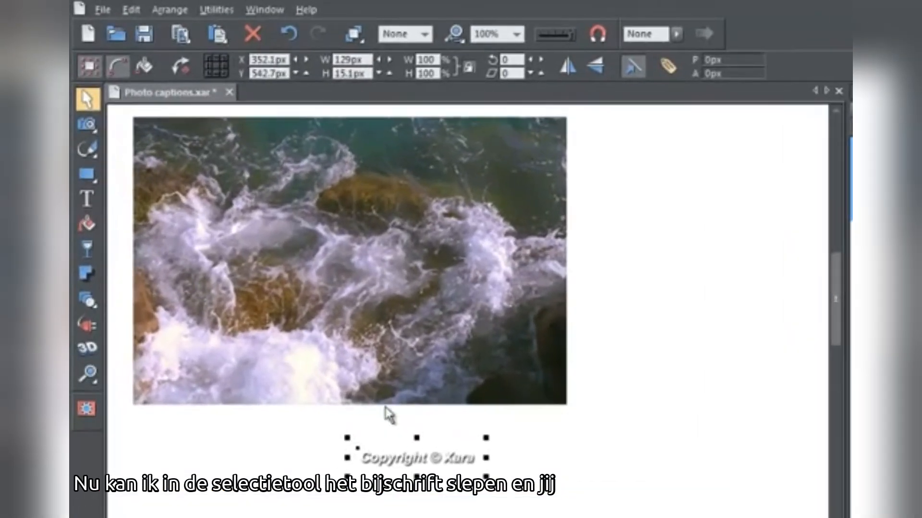
drag(426, 475, 221, 144)
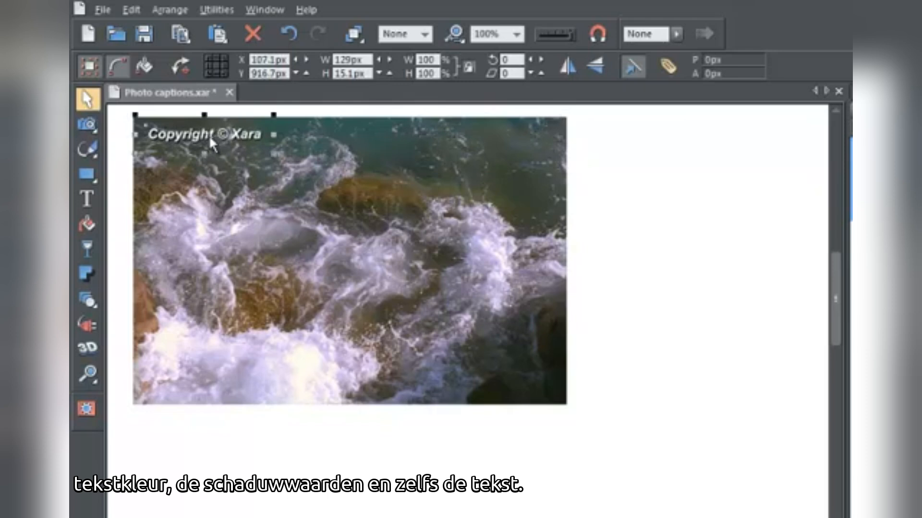
Step: Insert 2011 after the © in the caption and move Xara onto a second line
click(89, 202)
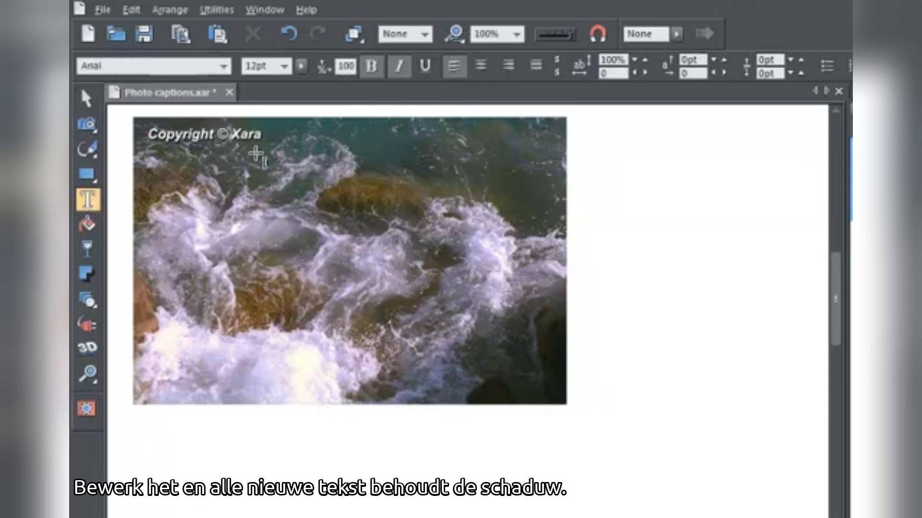
text(2011)
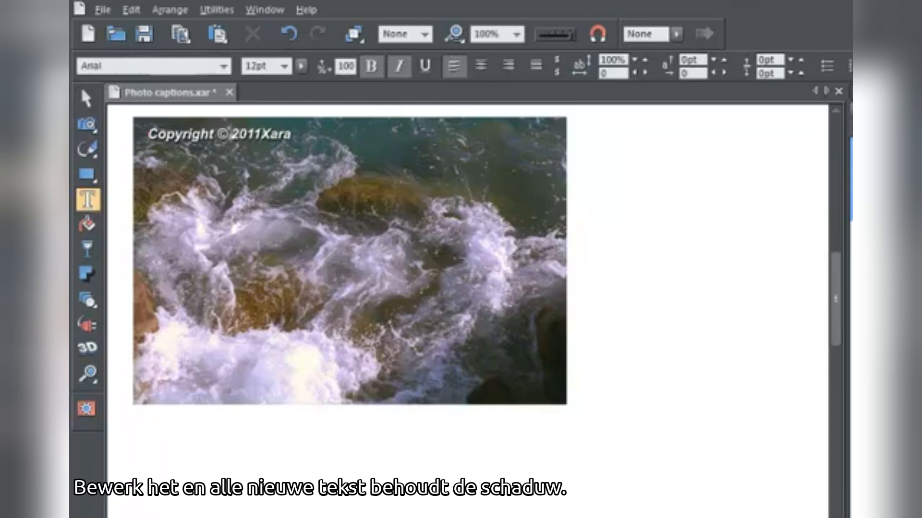
key(Return)
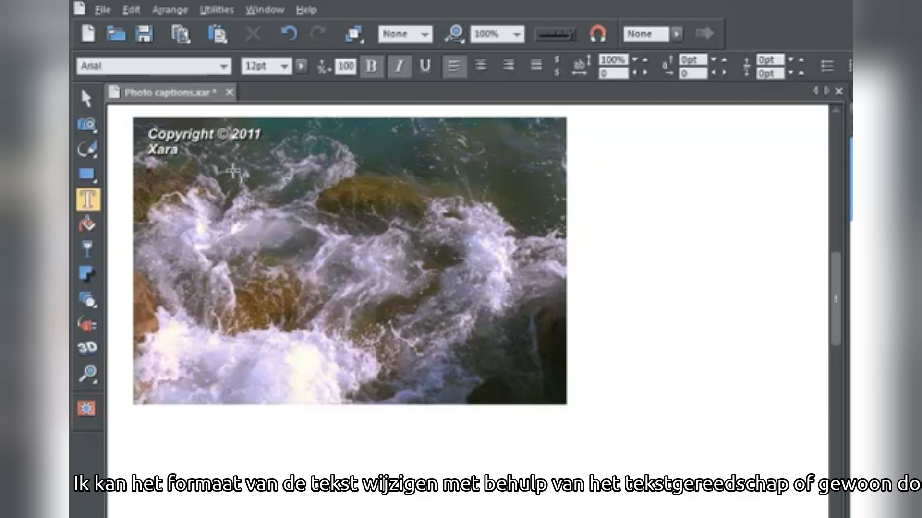
key(Escape)
Step: Resize the two-line caption to about 138 px wide and 31.5 px high, keeping it in the photo's upper-left corner
drag(266, 163, 295, 172)
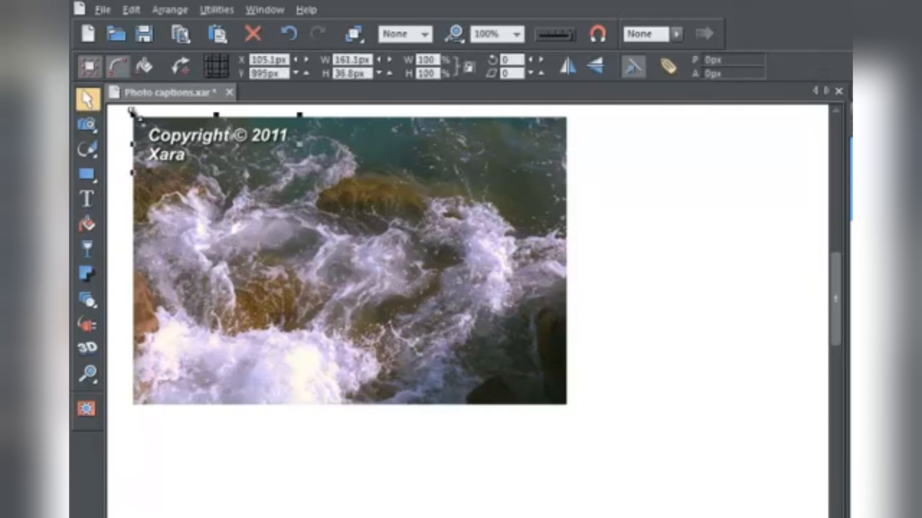
drag(131, 111, 125, 111)
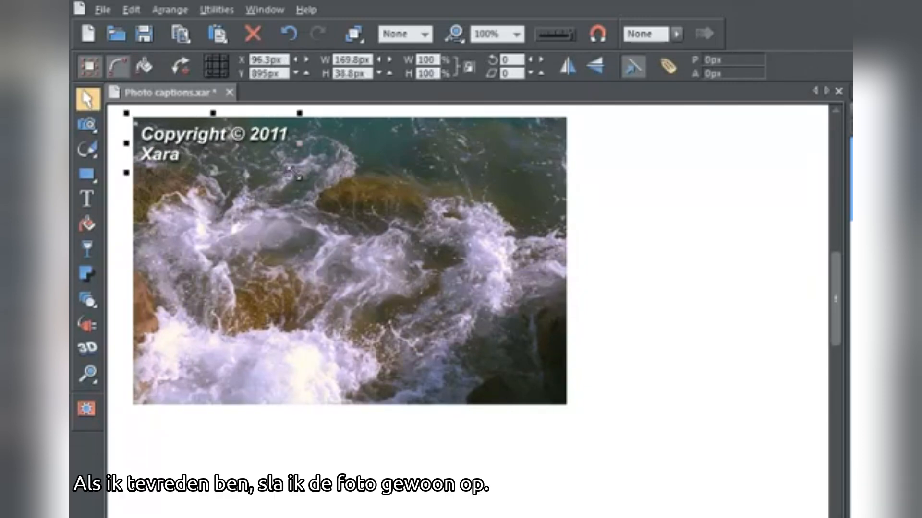
drag(297, 171, 272, 166)
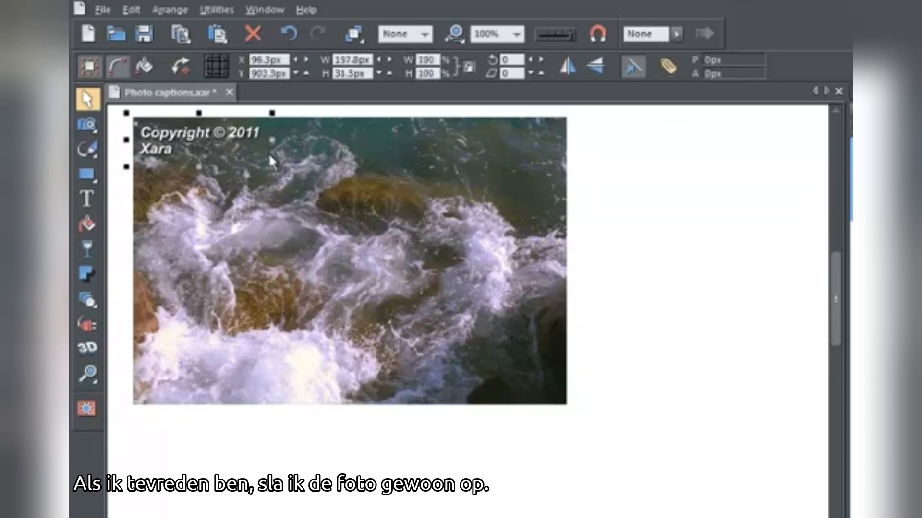
Step: Select the photo and start exporting it to the Export folder under the file name example2
click(388, 212)
click(102, 10)
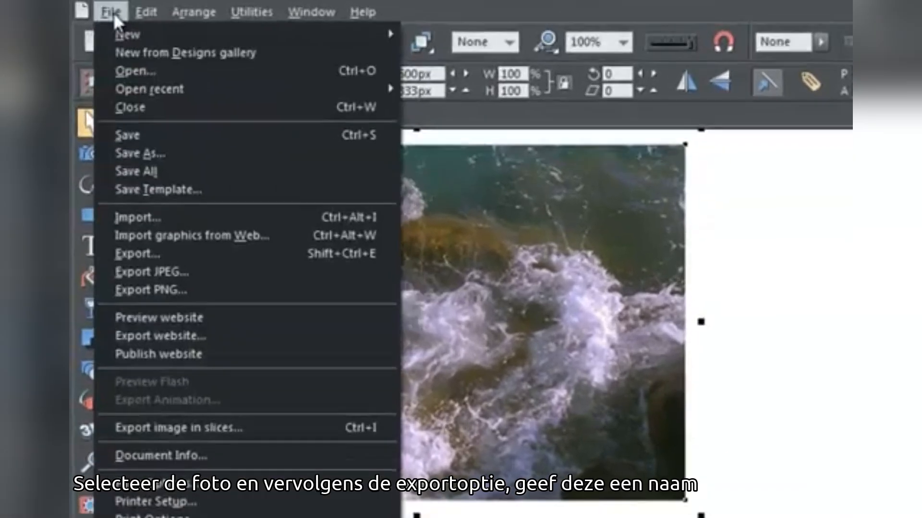
click(182, 253)
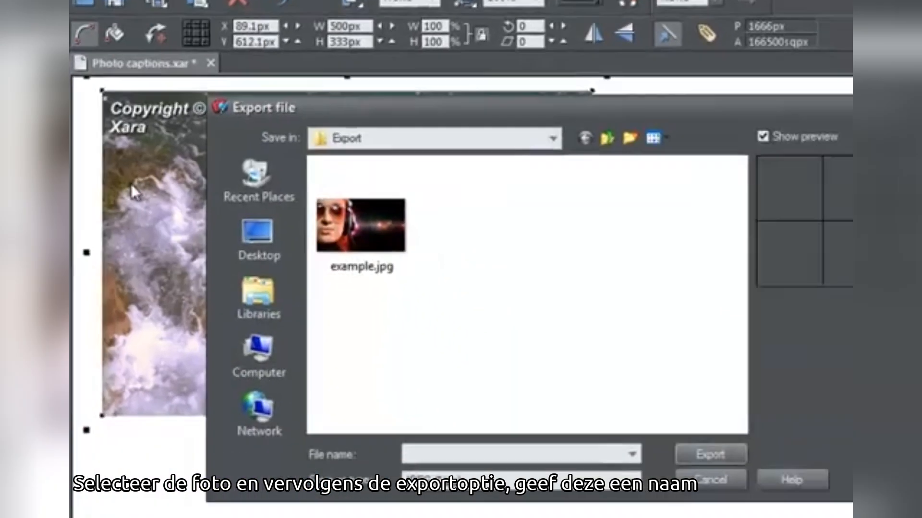
text(examp)
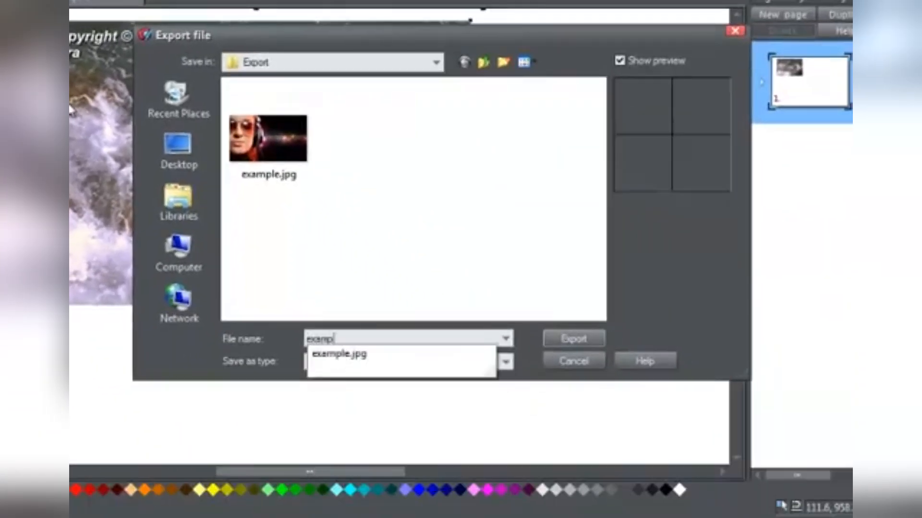
text(le2)
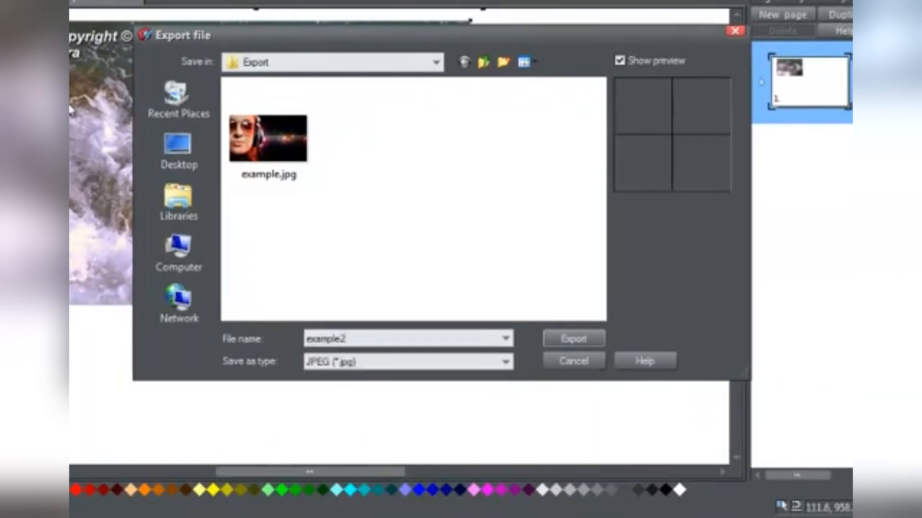
Step: Keep JPEG as the file type, check the captioned image in the export preview, and complete the true-colour export
click(501, 365)
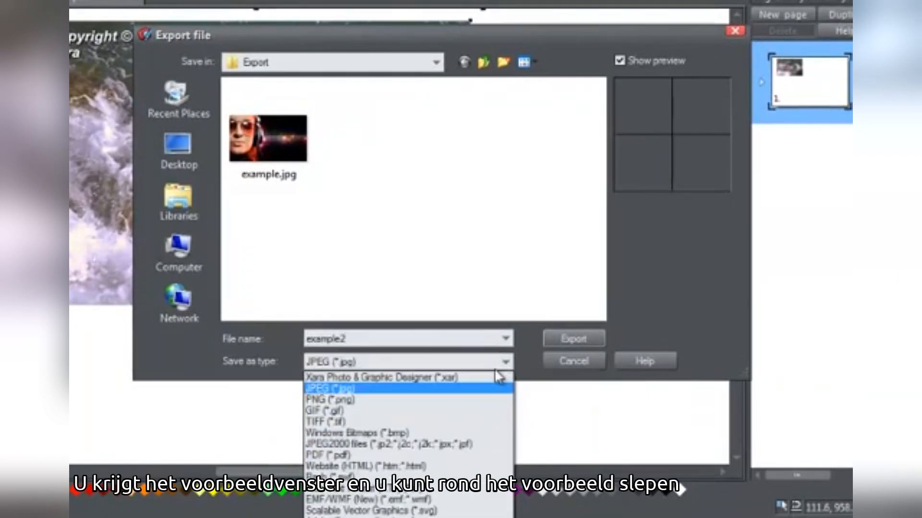
click(552, 339)
click(559, 336)
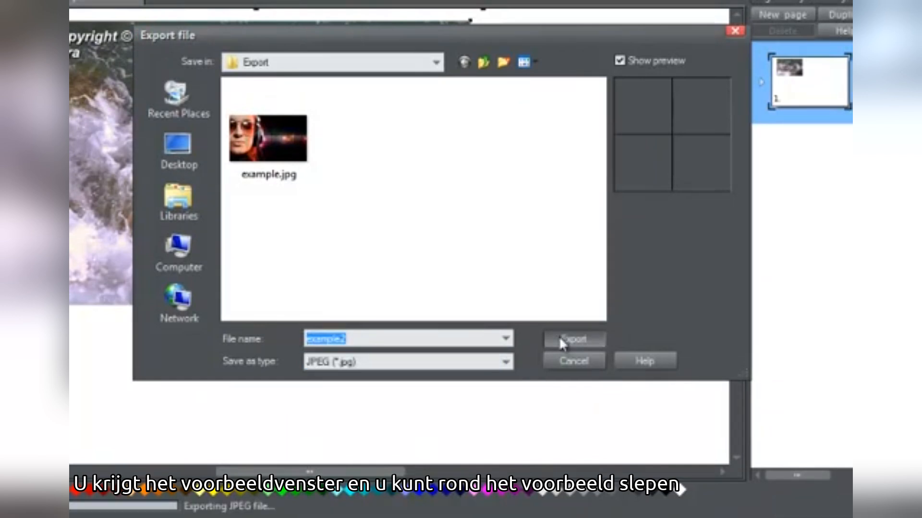
drag(427, 164, 504, 220)
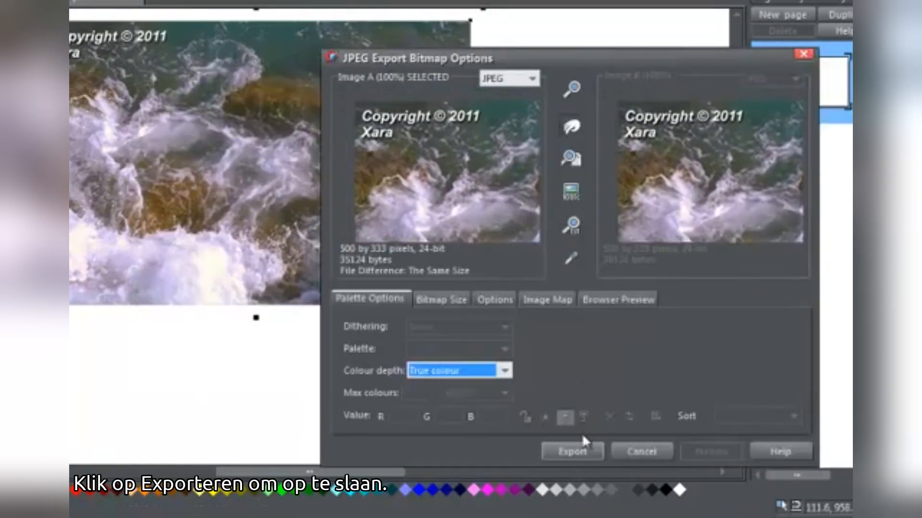
click(583, 452)
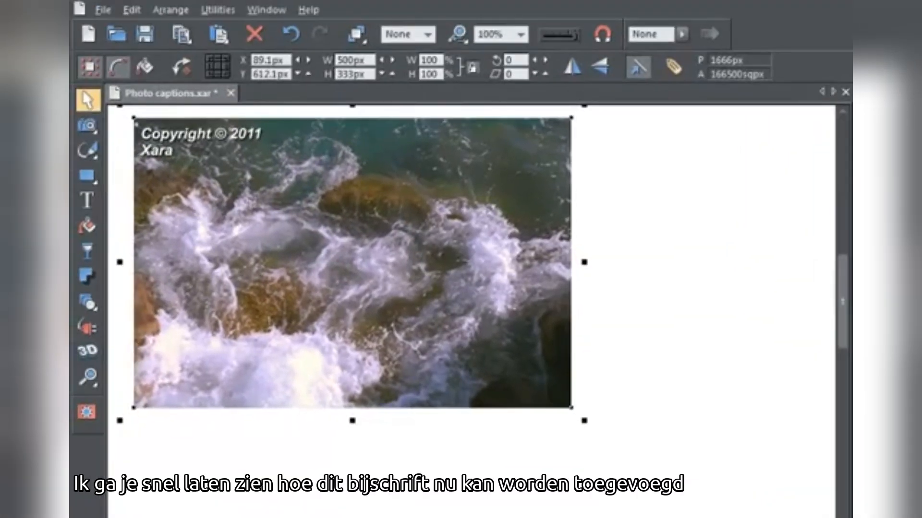
Step: Delete the wave photo and bring boats.jpg from the Sample pics folder onto the page below the caption
click(614, 354)
click(323, 263)
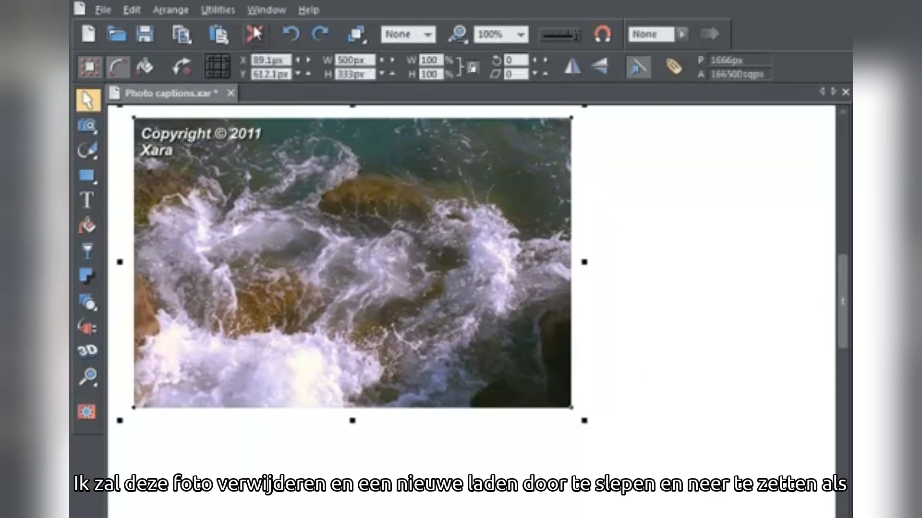
click(253, 30)
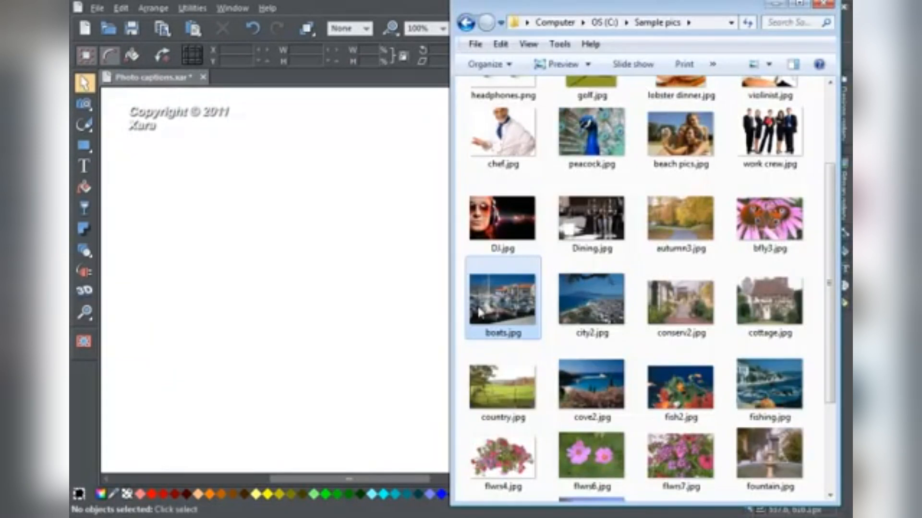
drag(516, 309, 294, 298)
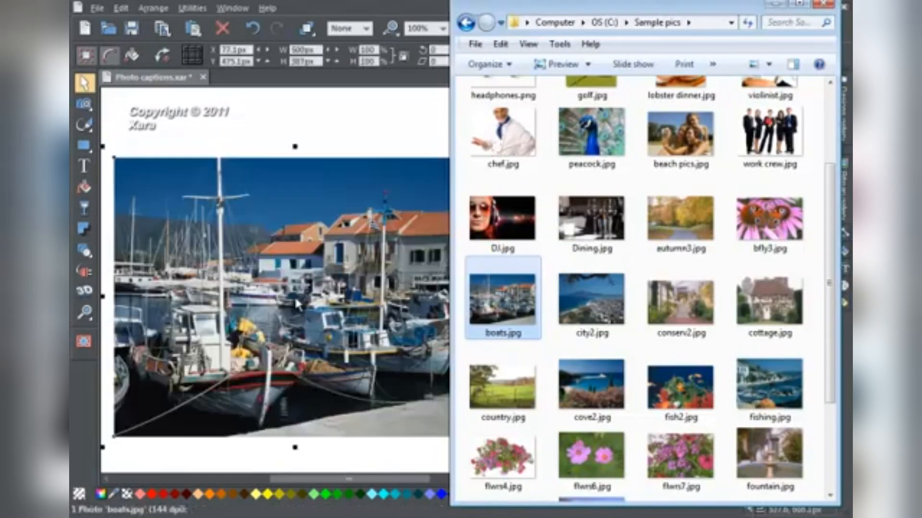
click(775, 5)
Step: Drag the caption onto the boats photo's sky and check the stacking, leaving the photo at about X 186 px, Y 494 px
drag(277, 287, 357, 271)
drag(189, 123, 269, 163)
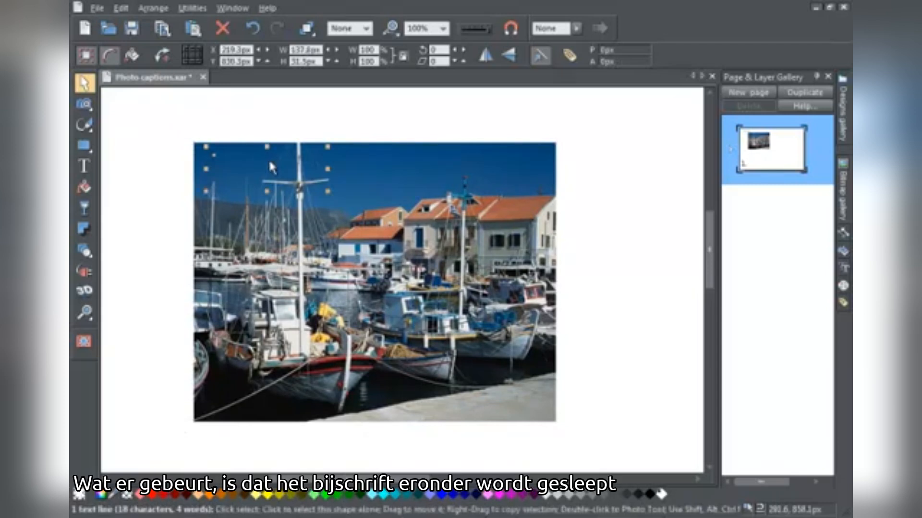
drag(296, 245, 358, 235)
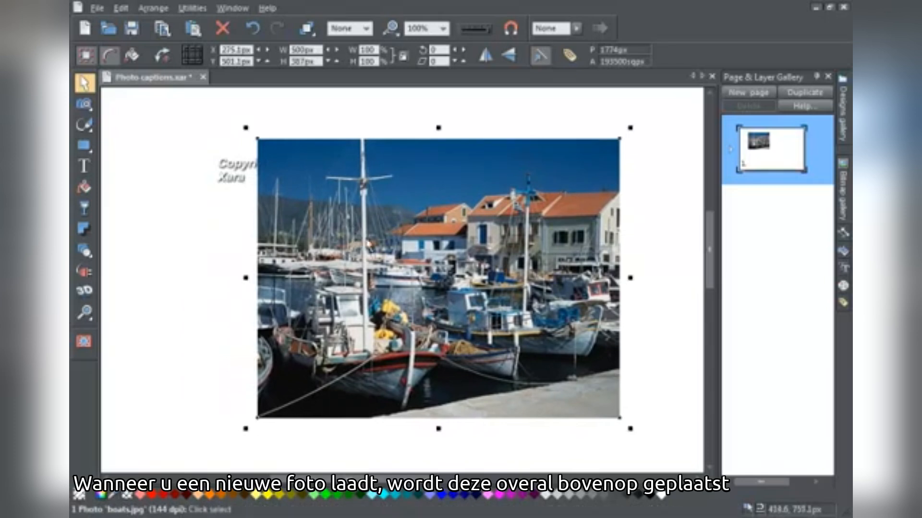
drag(432, 267, 368, 271)
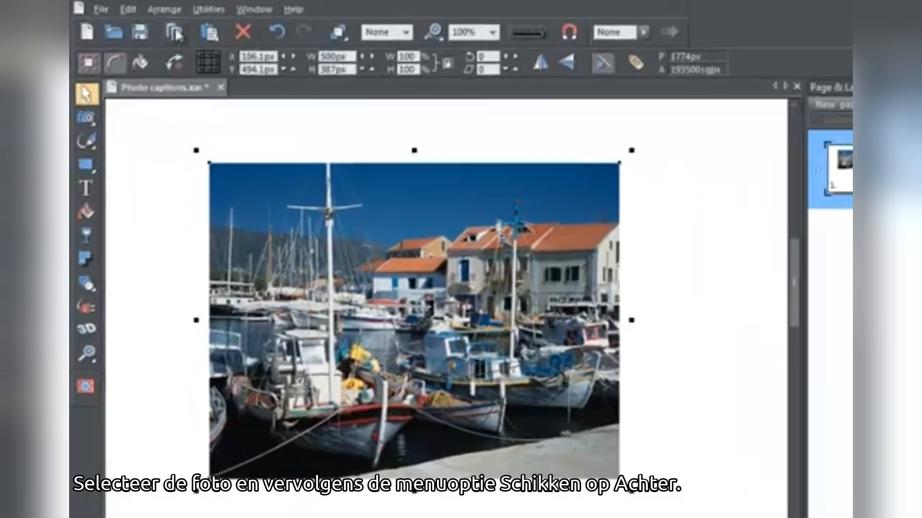
Step: Put the boats photo to the back and move the caption to the photo's lower-left corner
click(153, 8)
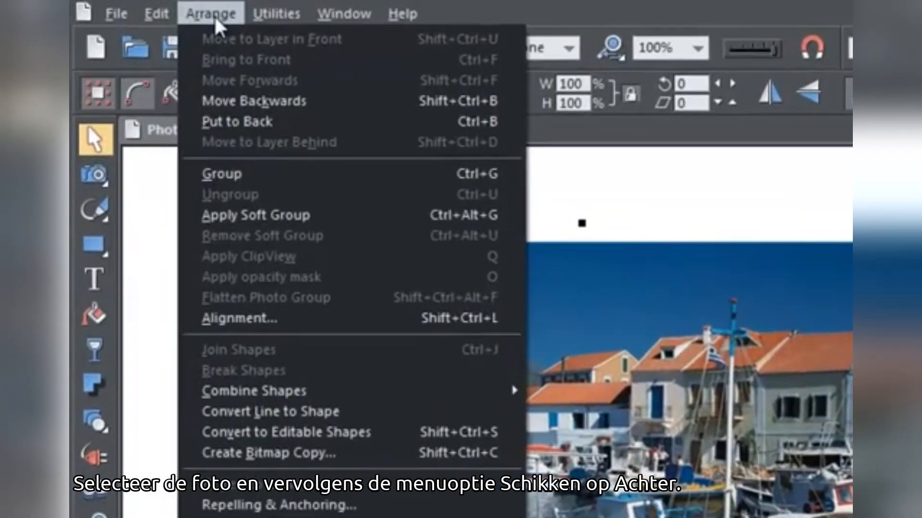
click(242, 118)
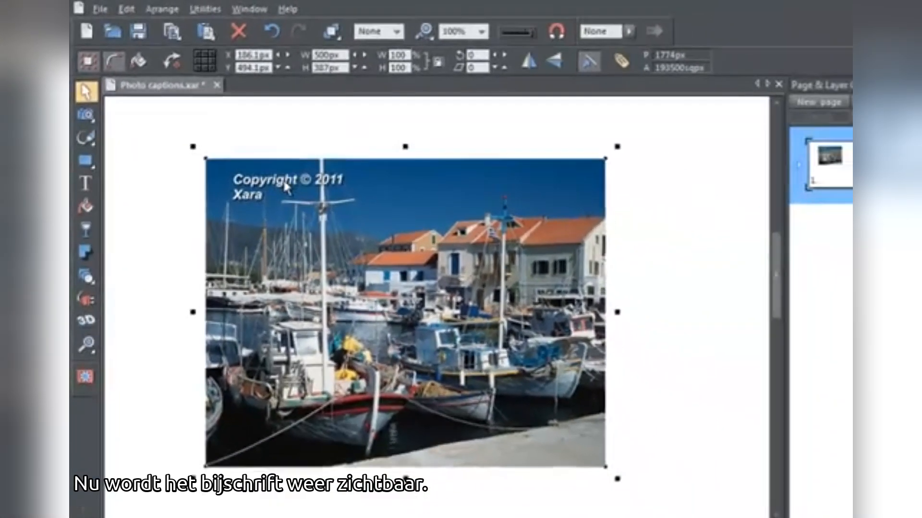
click(383, 265)
drag(276, 181, 269, 456)
click(171, 419)
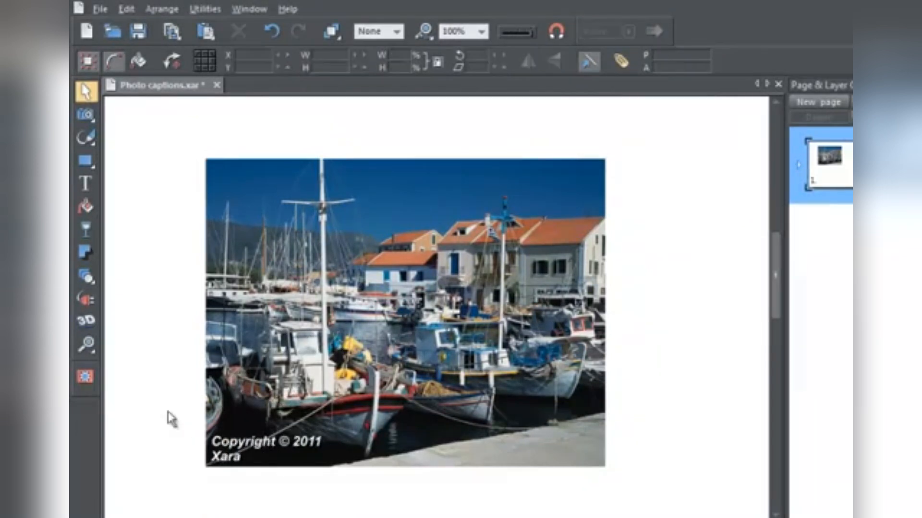